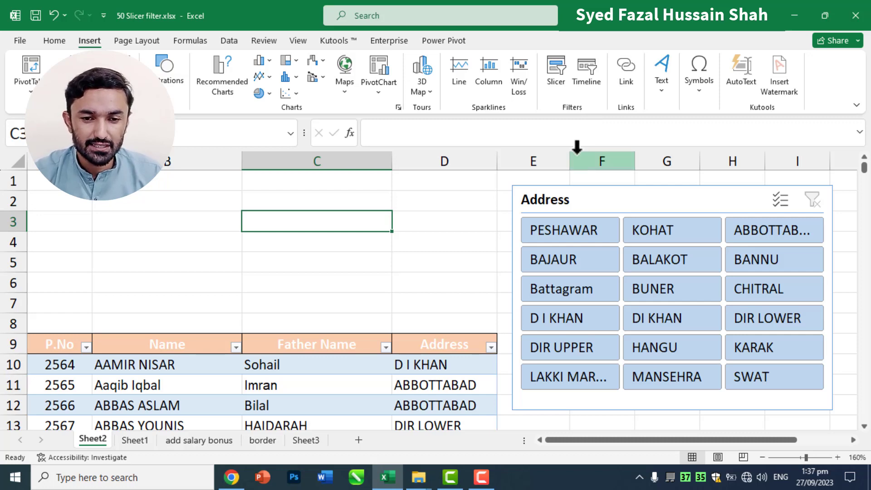
Step: Filter the table to BANNU with the Address slicer and look through the filtered rows
scroll(408, 311, down, 4)
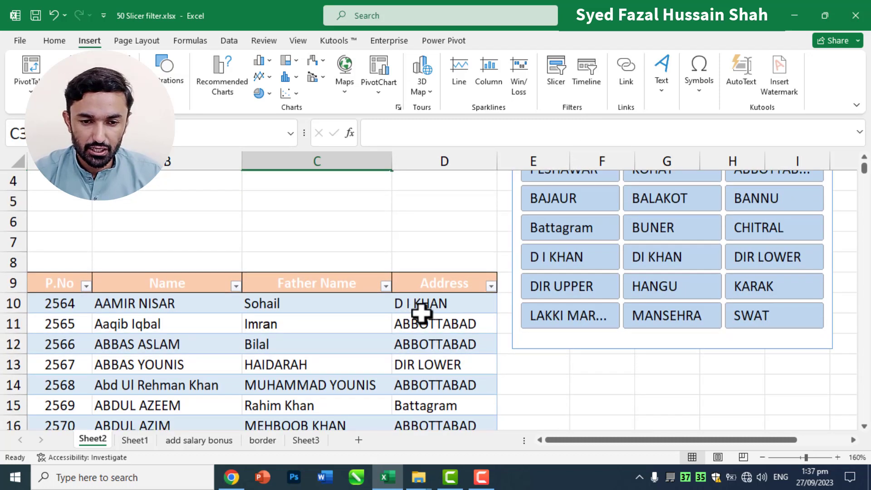
scroll(423, 326, up, 3)
scroll(562, 284, up, 1)
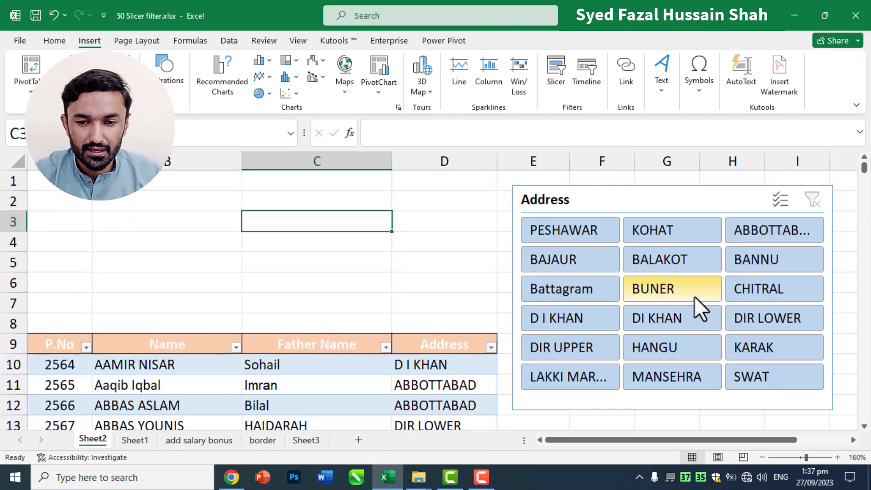
click(780, 260)
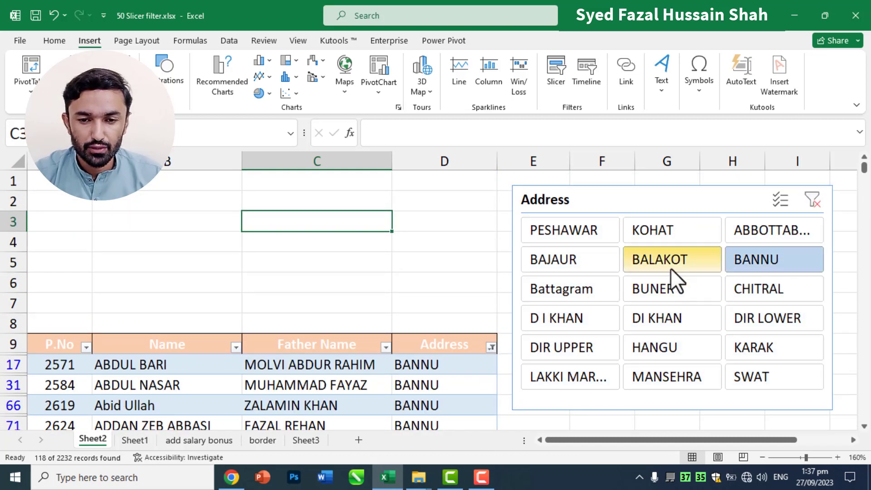
scroll(436, 360, down, 4)
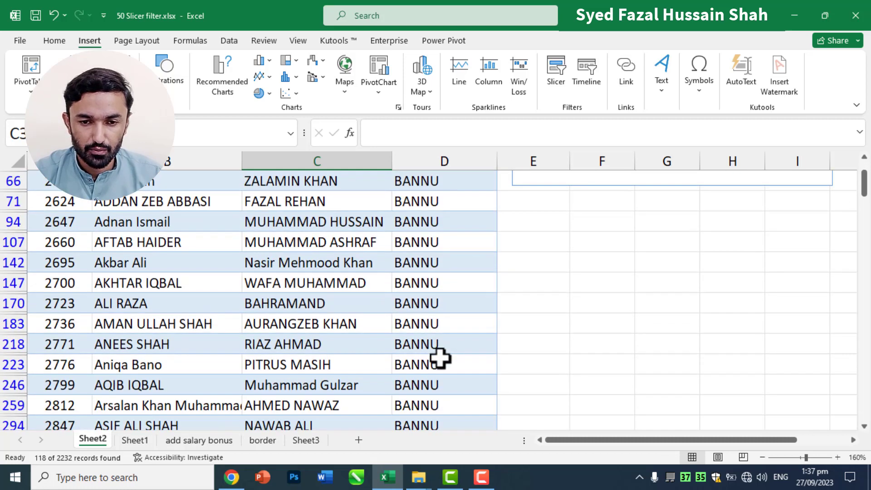
Step: Switch the Address slicer to BALAKOT and look through the filtered rows
scroll(454, 345, up, 4)
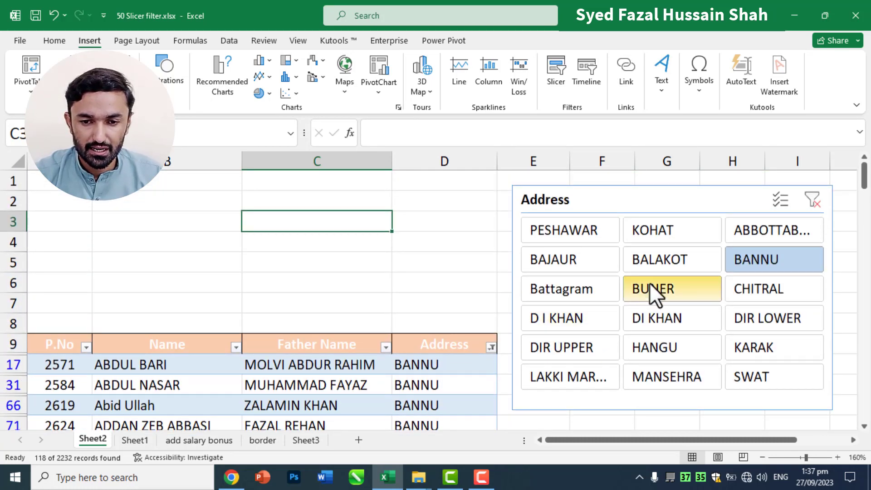
click(667, 256)
scroll(448, 319, down, 3)
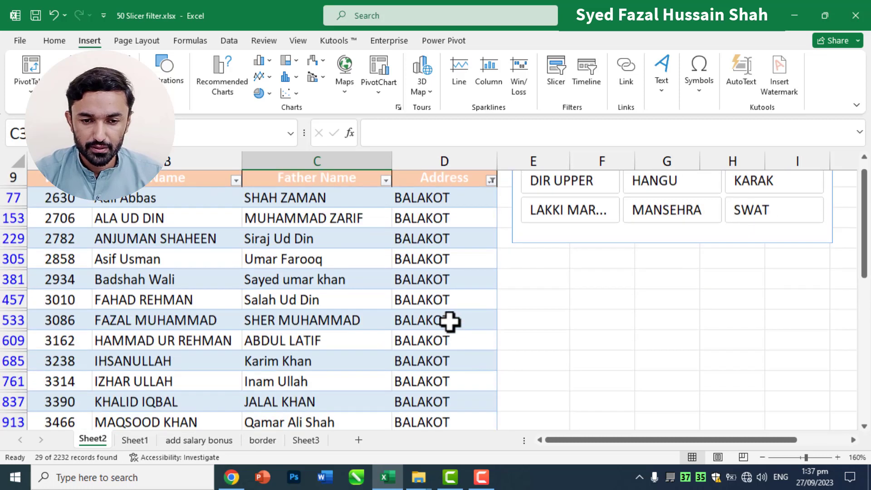
scroll(449, 321, down, 2)
scroll(448, 325, up, 3)
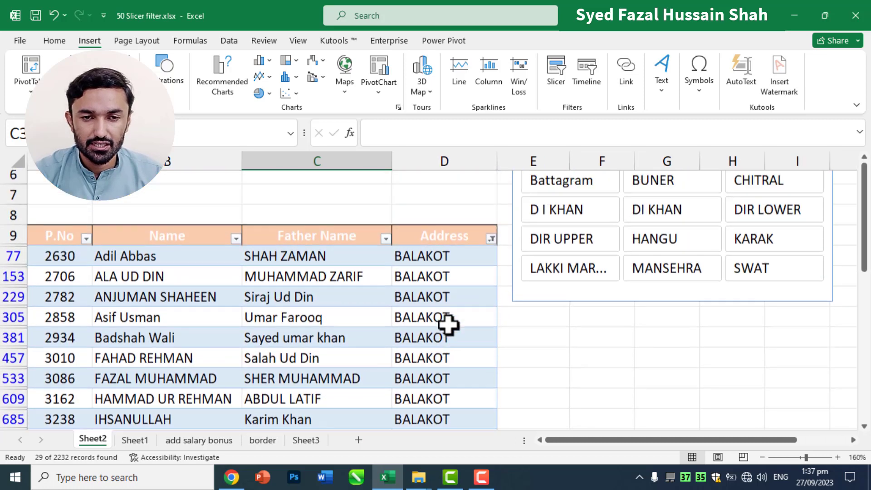
Step: Switch the Address slicer to PESHAWAR and look through the filtered rows
scroll(448, 324, up, 1)
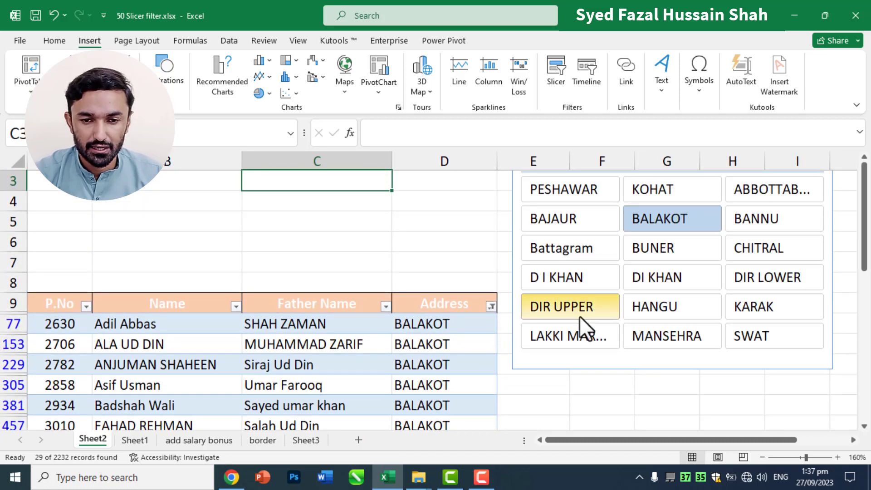
scroll(589, 317, up, 1)
click(573, 233)
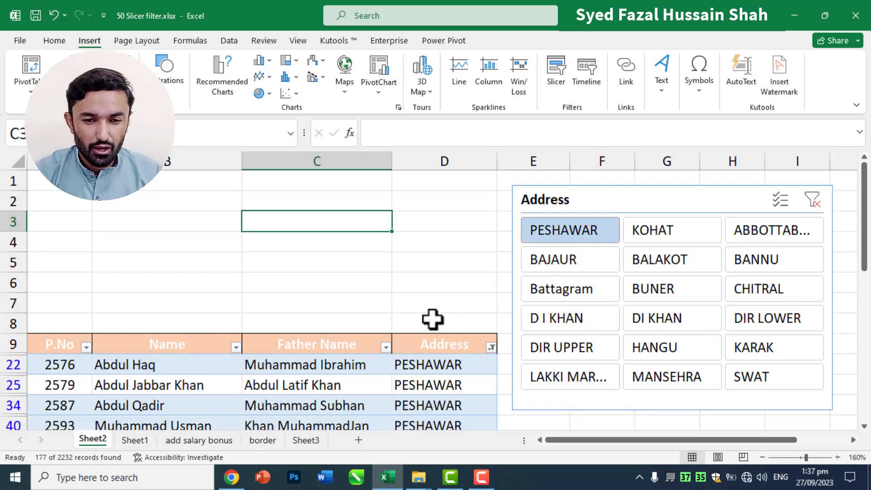
scroll(436, 320, down, 3)
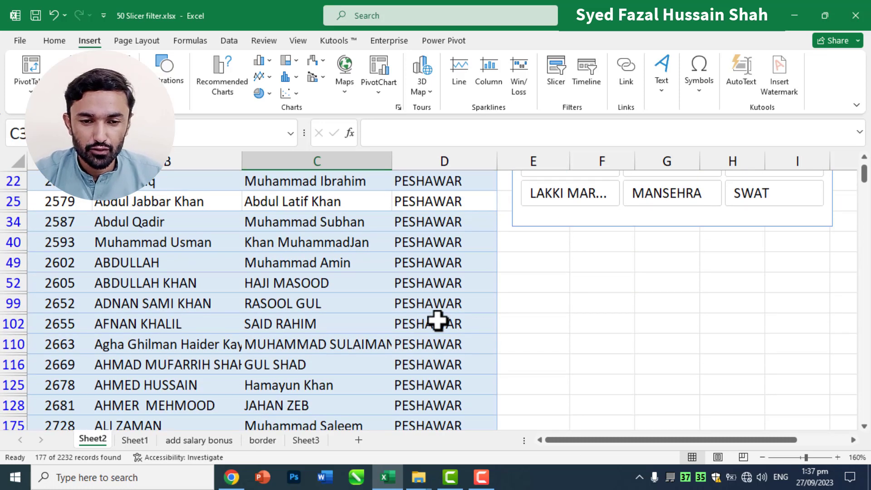
scroll(437, 321, up, 1)
Step: Enable multi-select on the Address slicer and add KOHAT to the PESHAWAR selection
scroll(437, 321, up, 1)
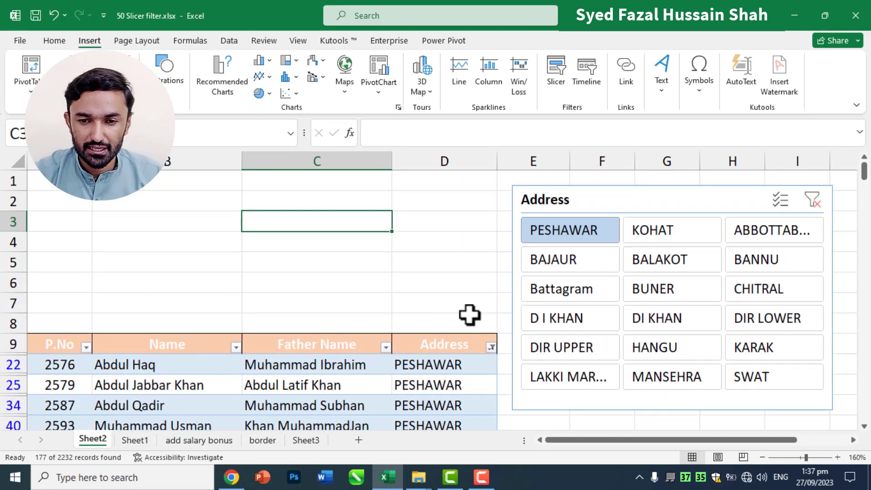
click(780, 199)
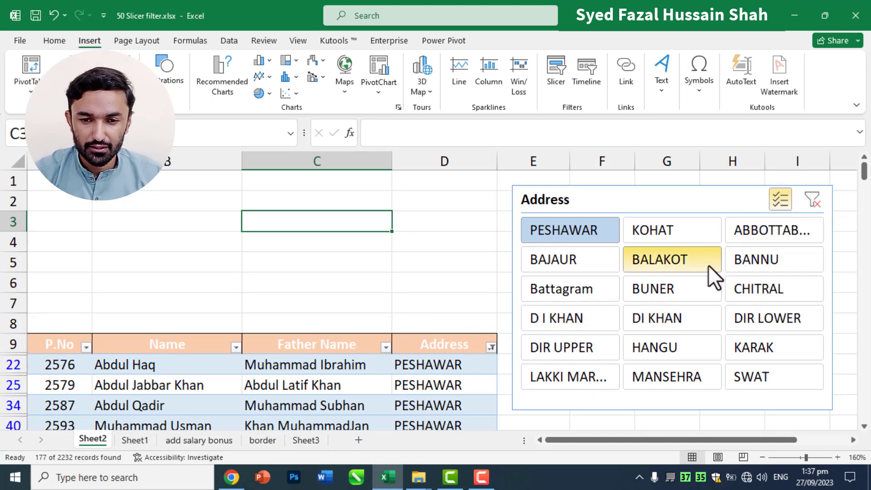
click(682, 234)
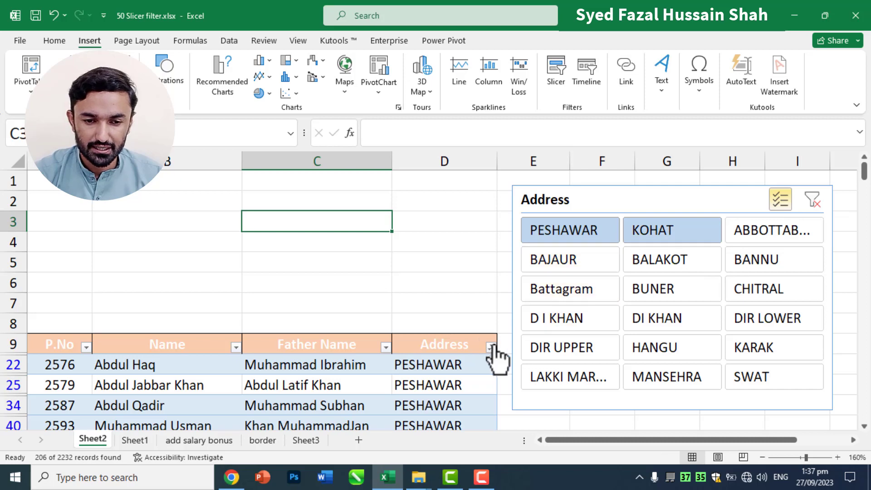
scroll(496, 355, down, 3)
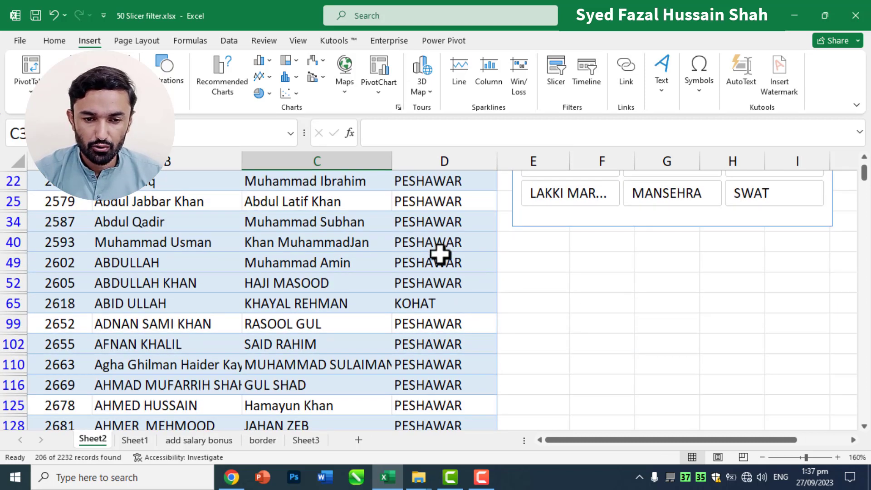
Step: Delete the Address slicer and clear the remaining filter from the table's Address column
scroll(434, 350, up, 3)
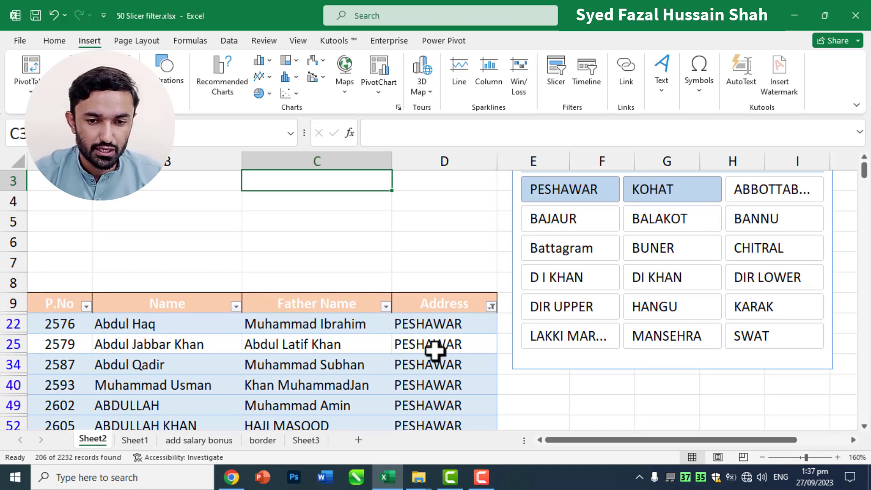
scroll(434, 350, up, 1)
click(628, 199)
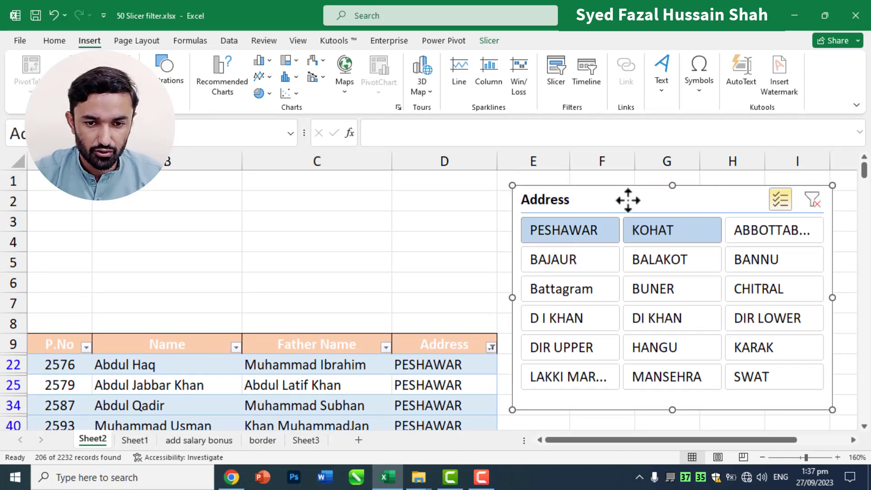
key(Delete)
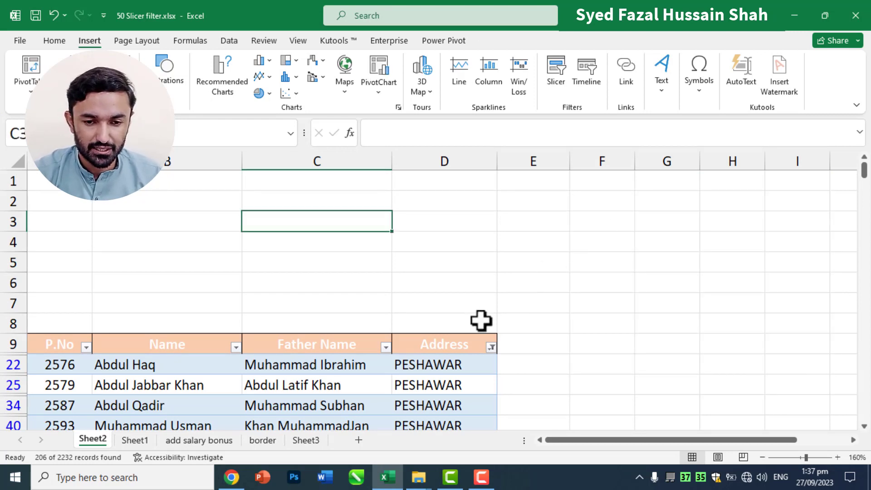
click(491, 347)
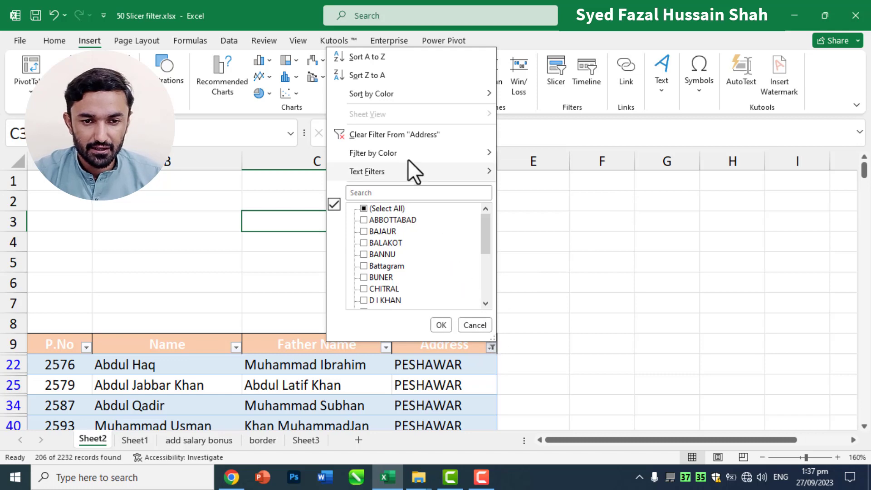
click(393, 134)
scroll(400, 326, down, 5)
scroll(400, 326, up, 4)
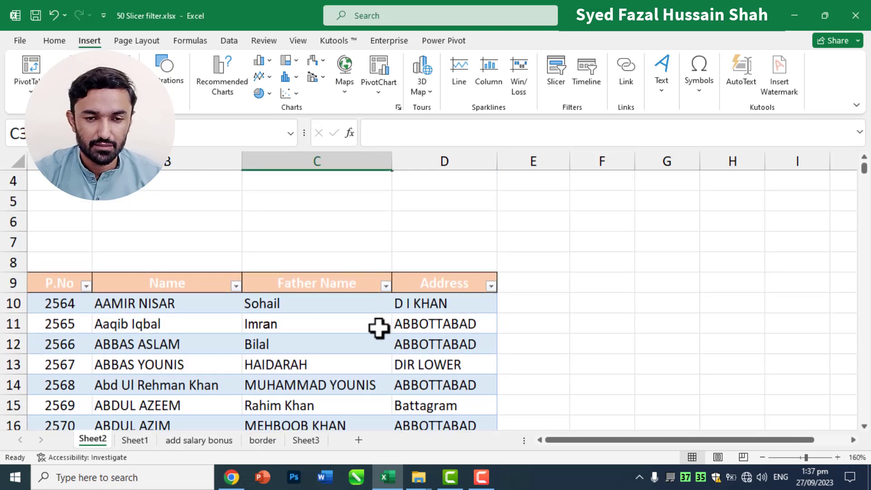
Step: Convert the table to a normal range and look over its rows
click(379, 327)
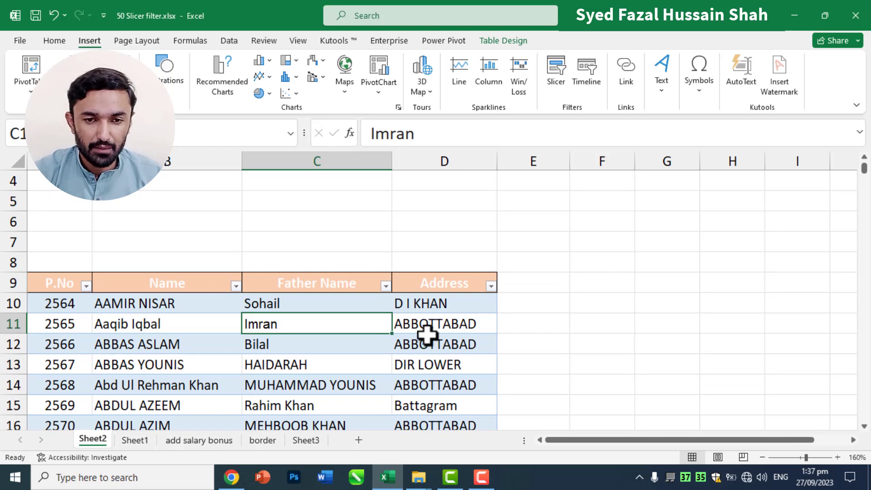
scroll(373, 354, down, 1)
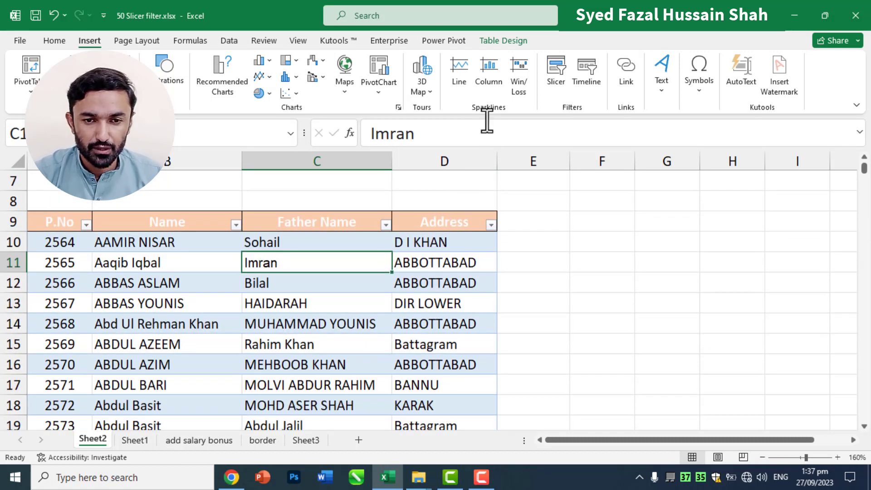
click(512, 41)
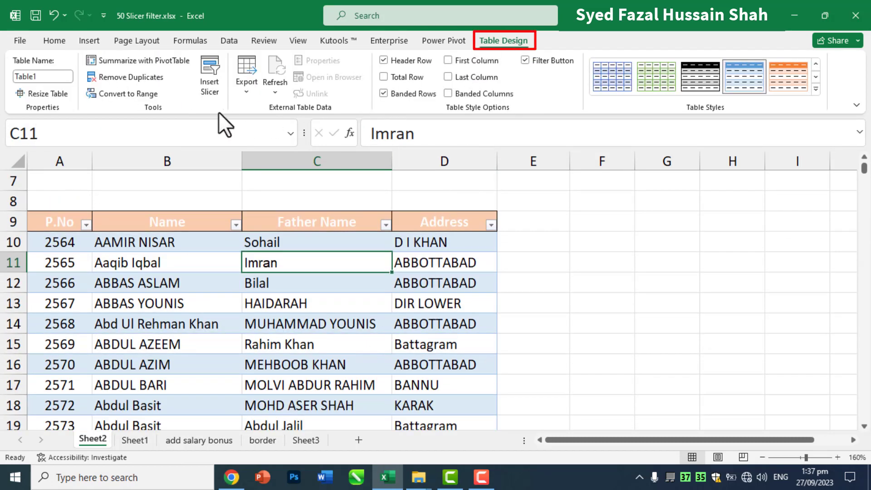
click(128, 93)
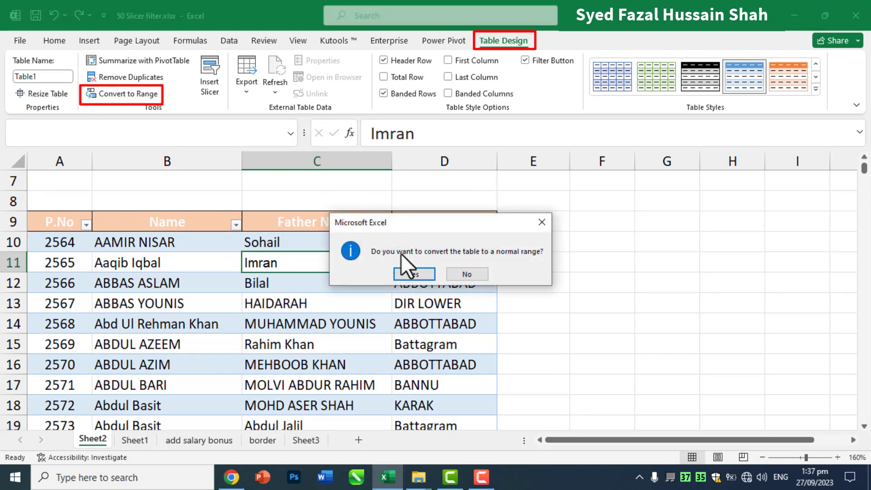
click(414, 276)
scroll(422, 277, down, 8)
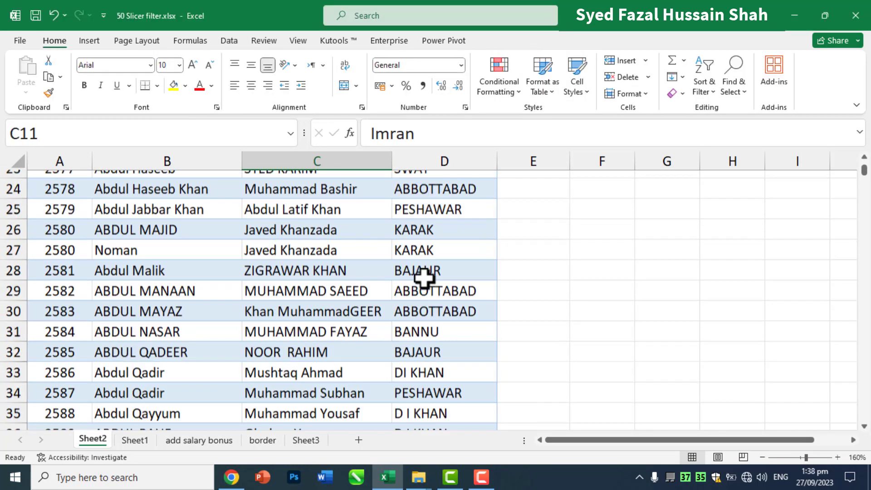
scroll(424, 277, up, 2)
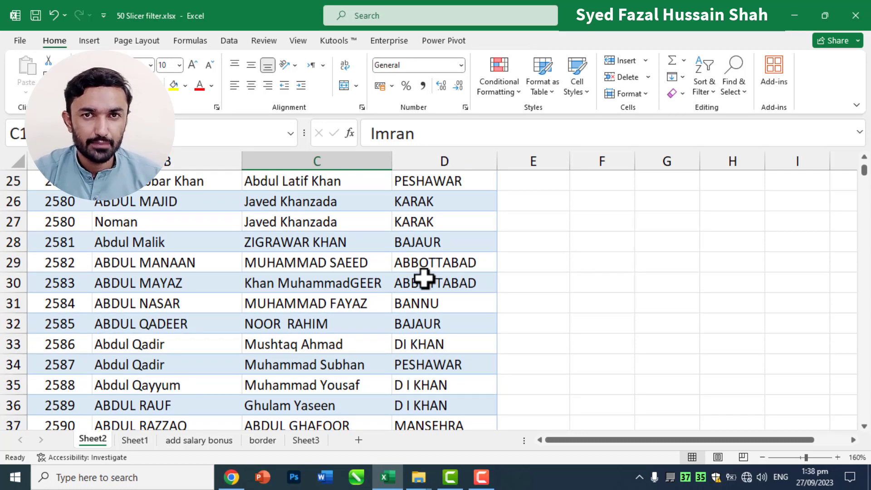
Step: Select the whole data range and create a table from $A$9:$D$2241 with headers
key(ctrl+a)
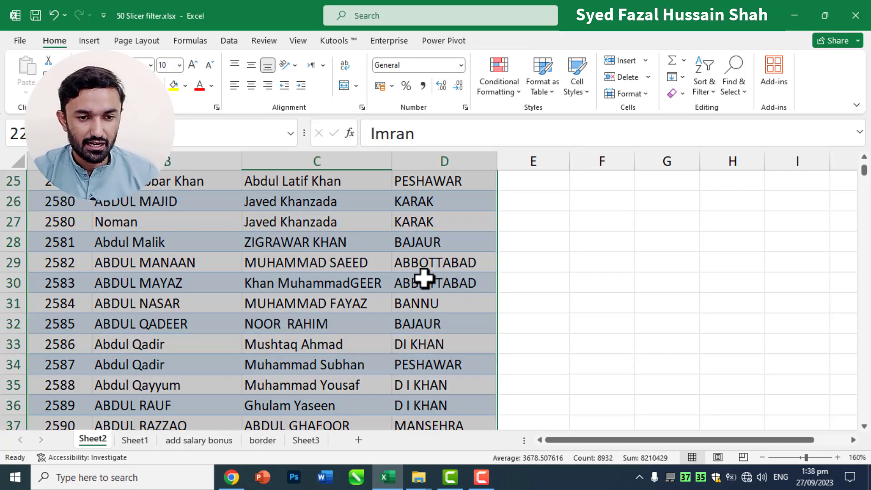
scroll(424, 277, up, 3)
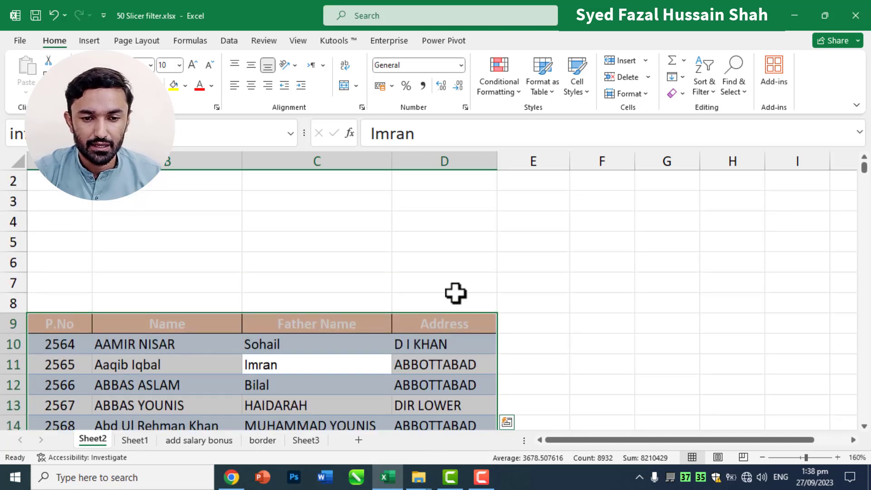
scroll(455, 293, down, 1)
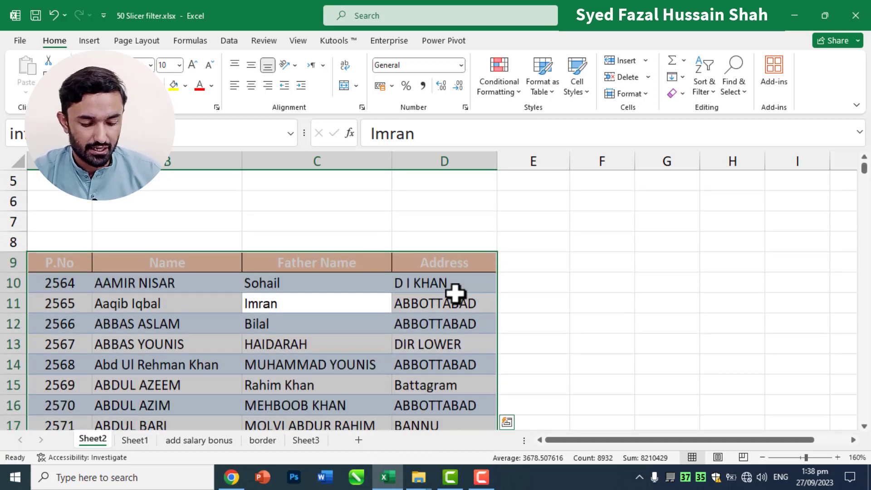
key(ctrl+t)
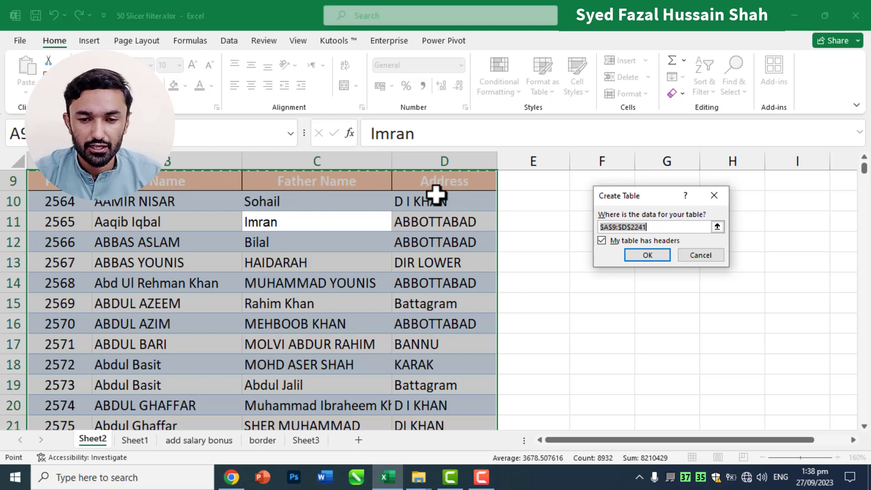
click(653, 255)
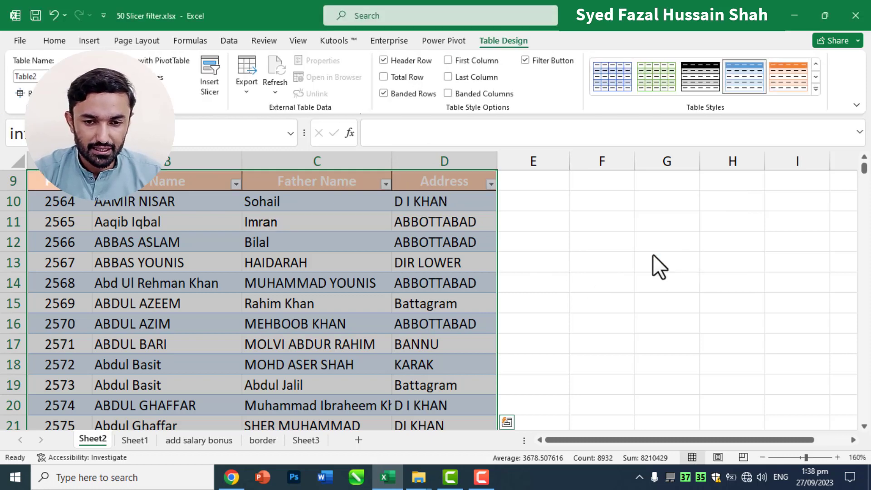
Step: Insert a slicer for the table's Address field
scroll(594, 284, up, 1)
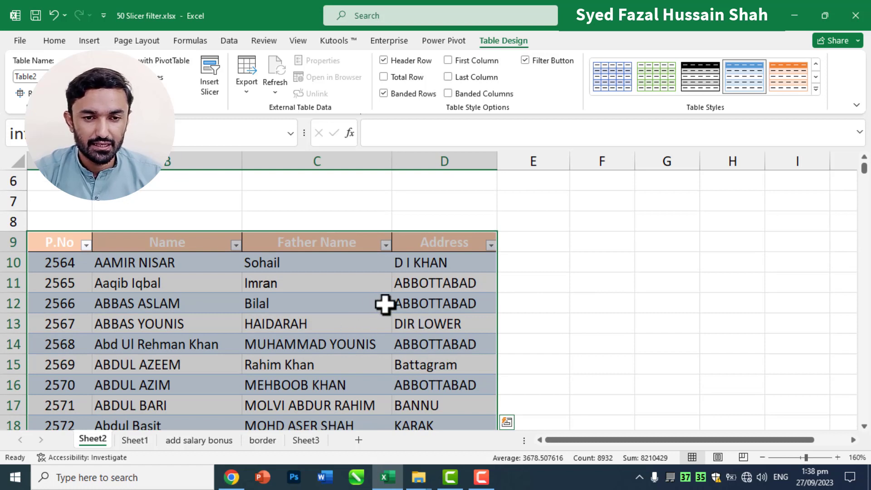
click(89, 41)
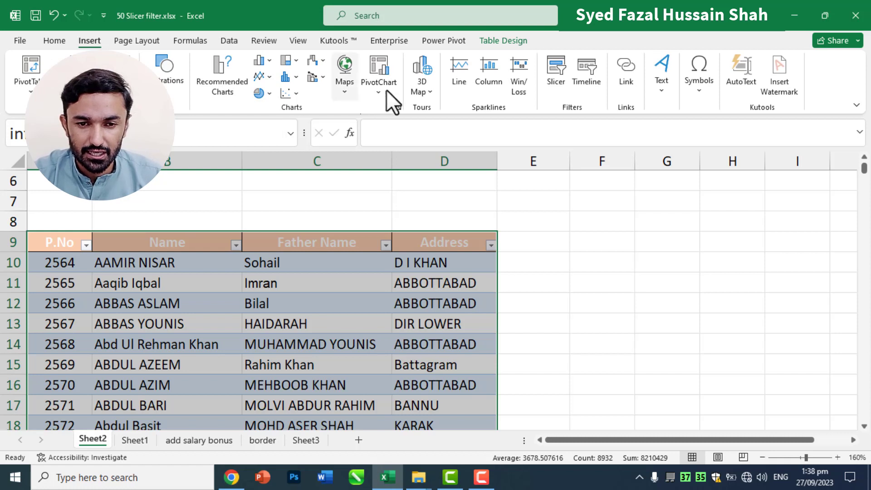
click(557, 70)
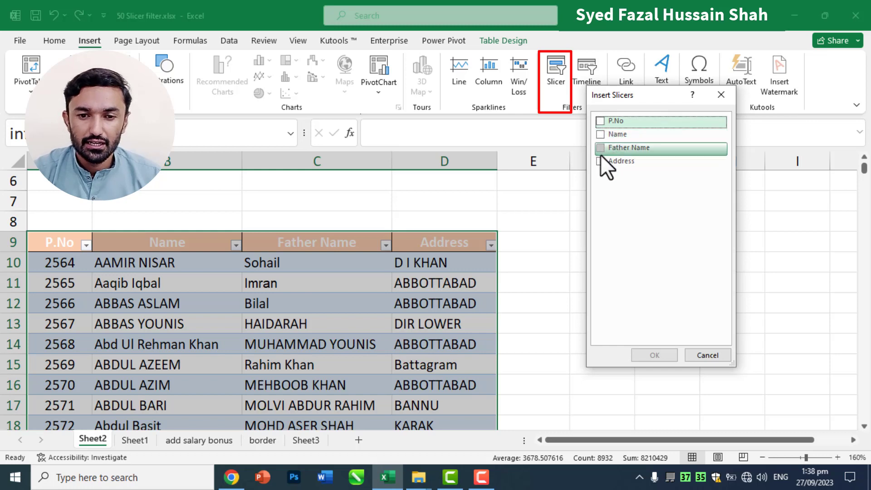
click(600, 162)
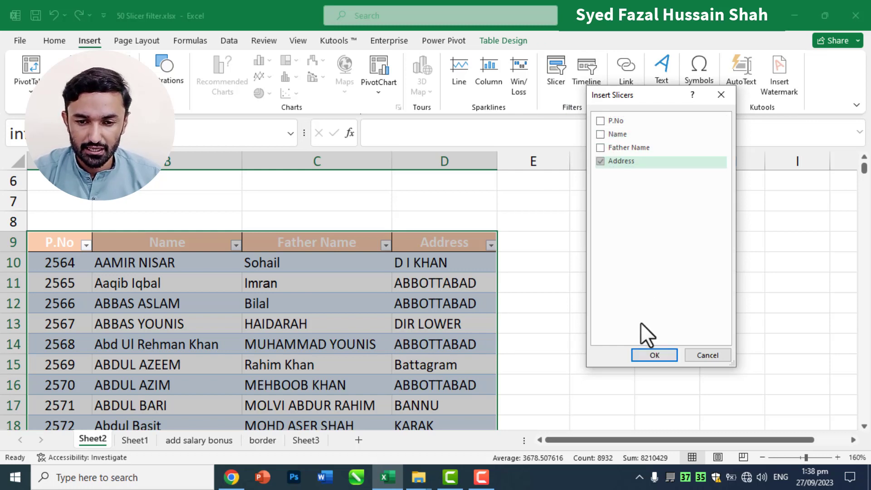
click(650, 353)
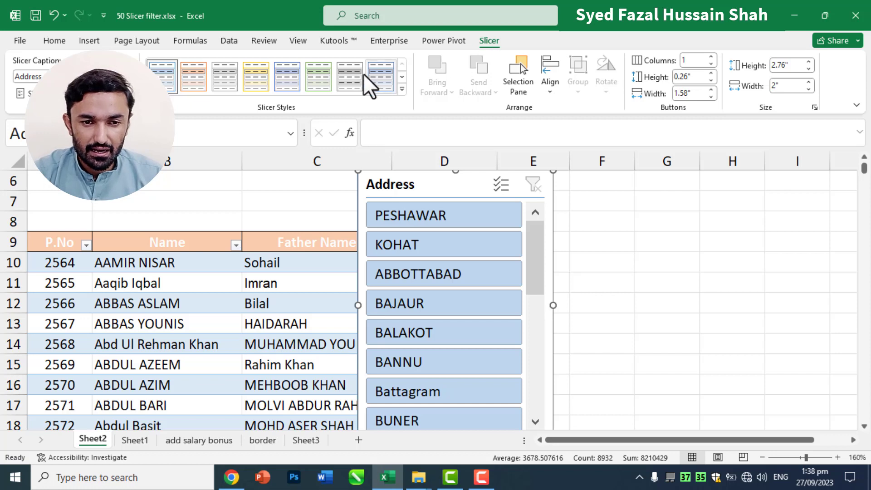
Step: Apply the light grey slicer style to the Address slicer and move it off the data to the right of the table
click(224, 73)
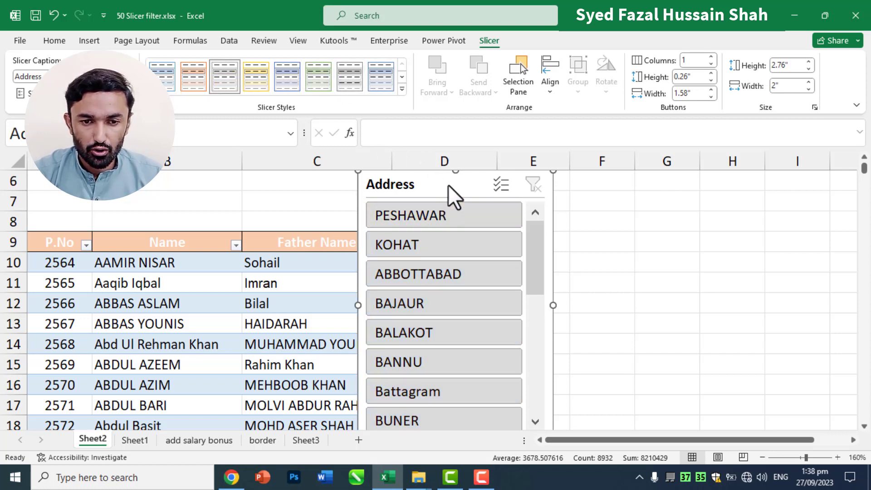
drag(445, 182, 659, 204)
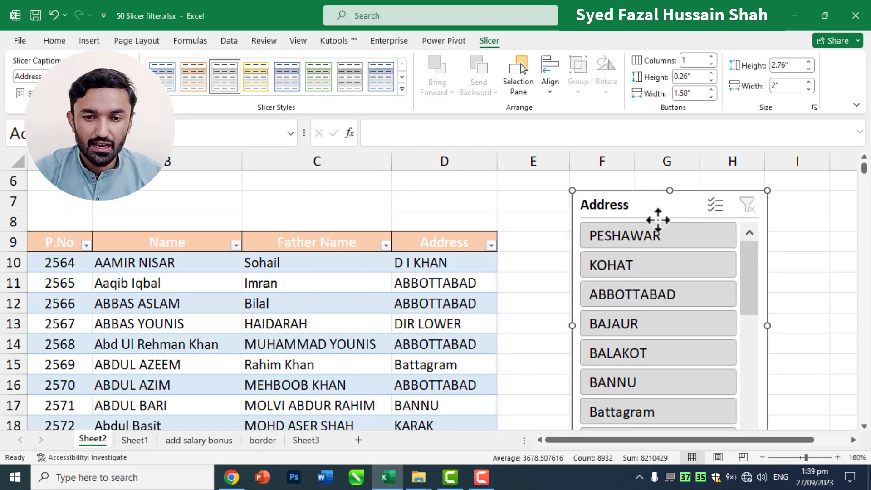
Step: Filter the table with the Address slicer by PESHAWAR, KOHAT and ABBOTTABAD, one after another
click(653, 241)
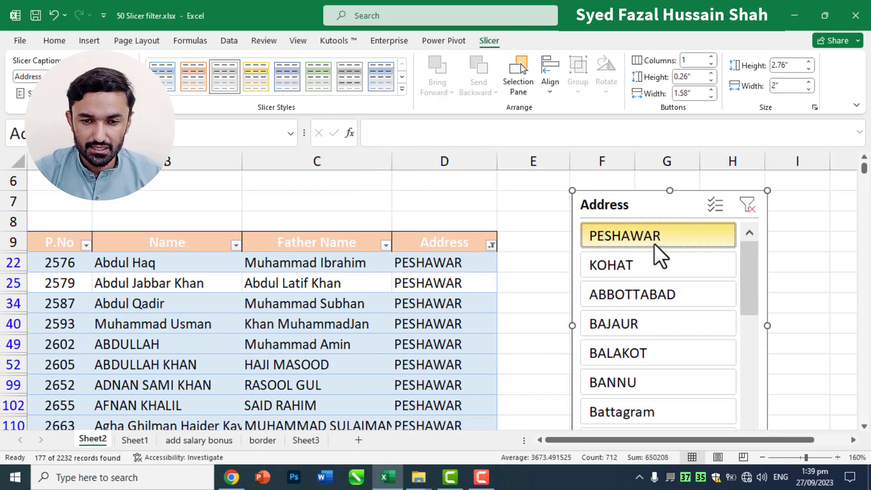
click(654, 262)
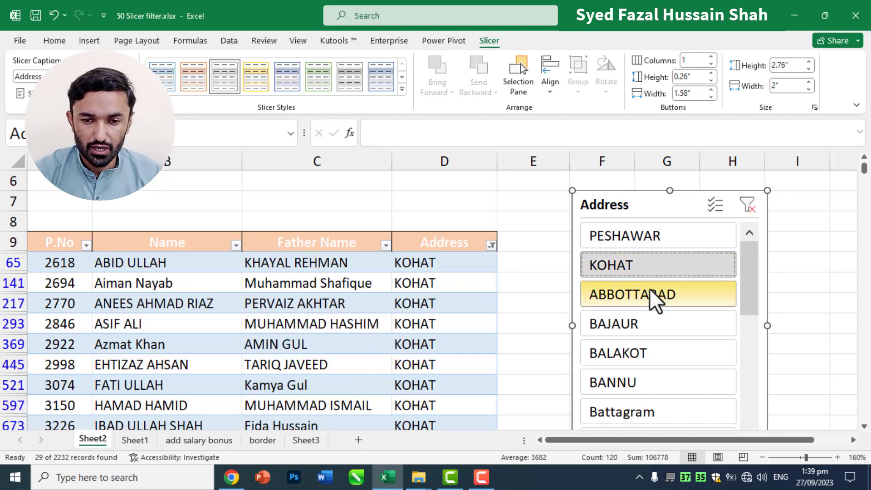
click(649, 288)
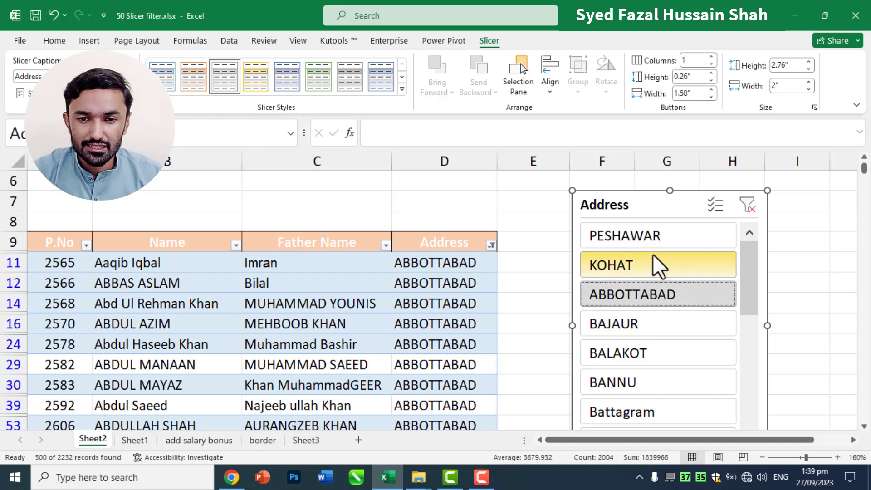
Step: Arrange the Address slicer's buttons in 3 columns and widen the slicer to about 3.03"
click(711, 56)
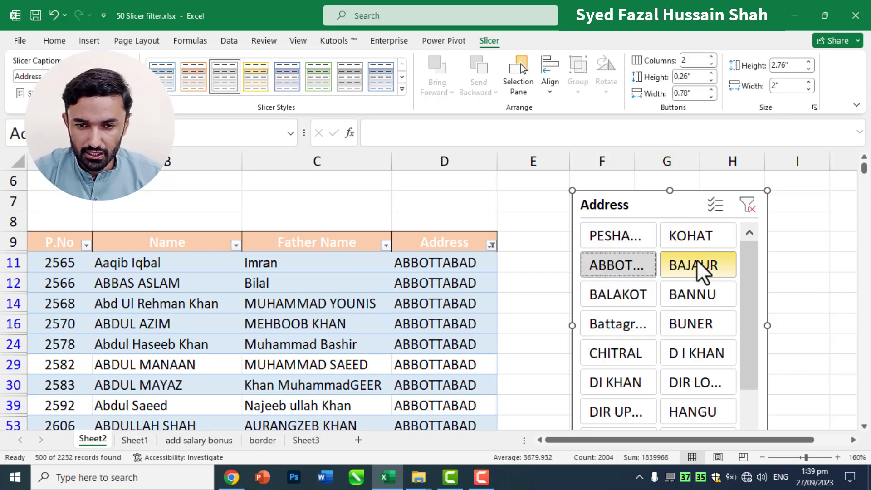
click(711, 56)
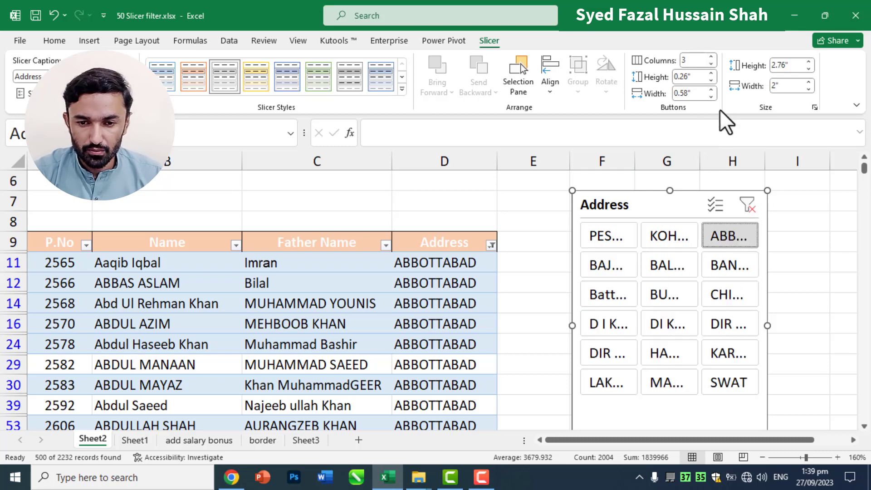
drag(769, 325, 812, 325)
drag(673, 200, 566, 195)
drag(705, 185, 762, 184)
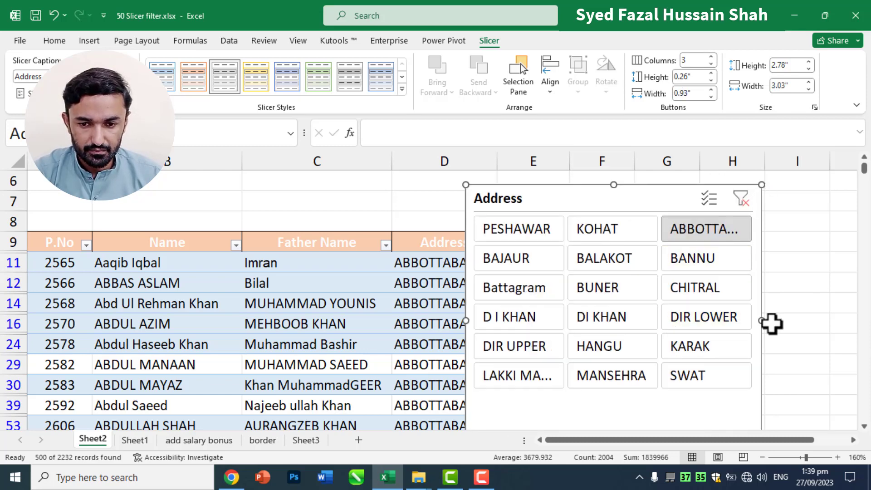
Step: Shorten the Address slicer so that it ends just below its last row of buttons
click(775, 323)
scroll(726, 344, down, 2)
click(616, 310)
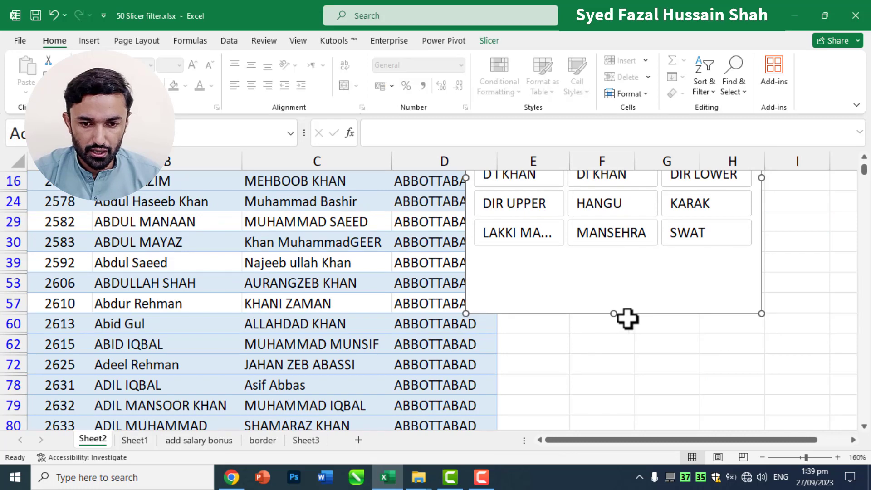
drag(615, 316, 594, 256)
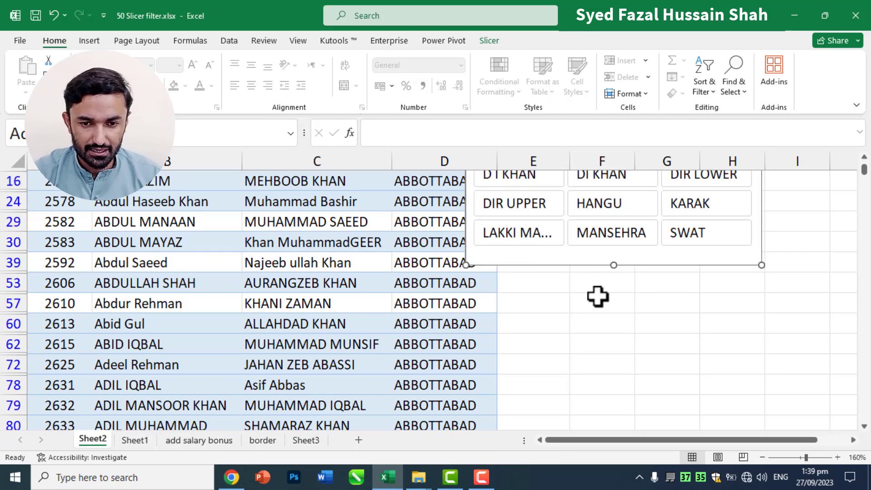
click(811, 269)
Step: Move the Address slicer clear of the table, over columns E to I starting in row 2, and deselect it
scroll(774, 291, up, 4)
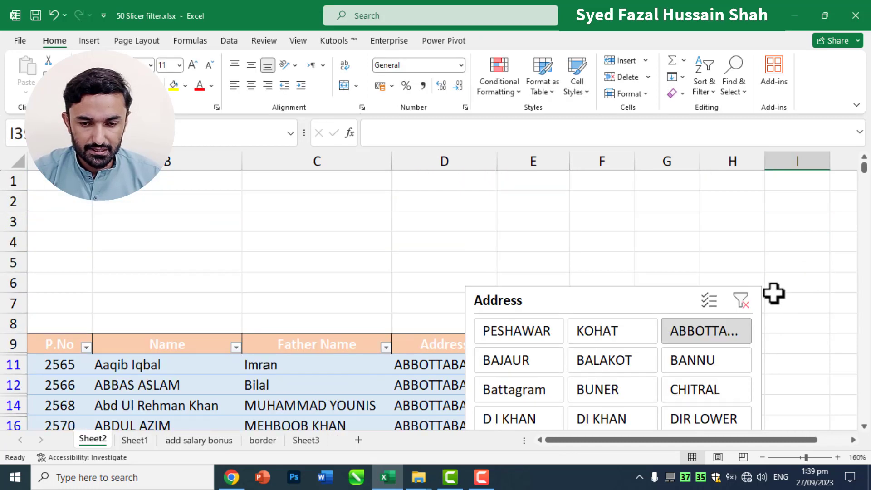
scroll(769, 287, down, 1)
scroll(774, 286, up, 1)
drag(630, 301, 694, 217)
click(474, 243)
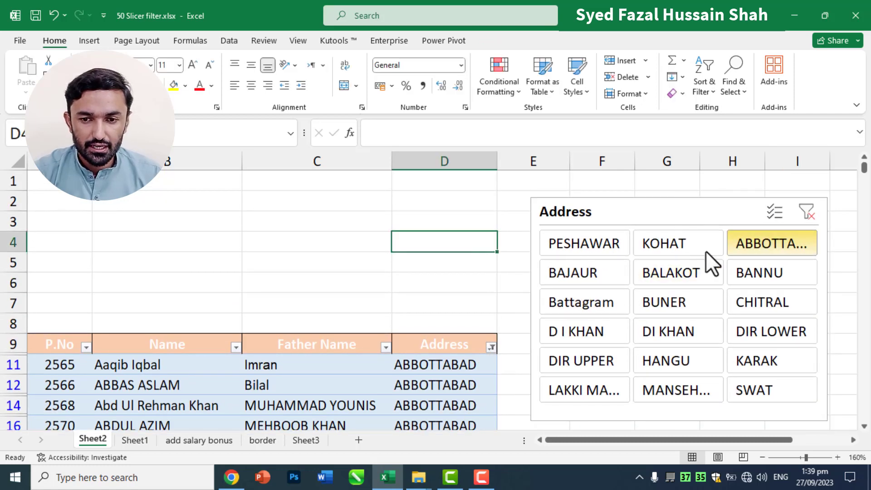
Step: Clear the slicer filter, filter the table by BANNU and look over the matching rows
click(807, 212)
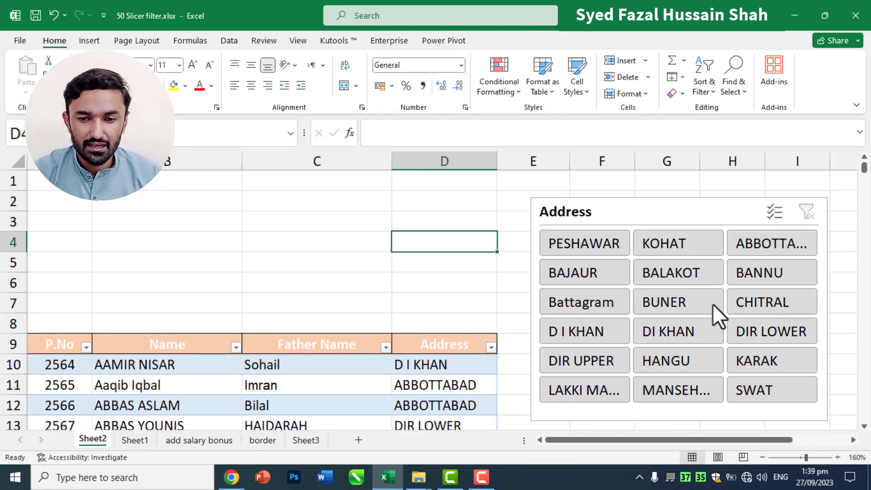
click(769, 276)
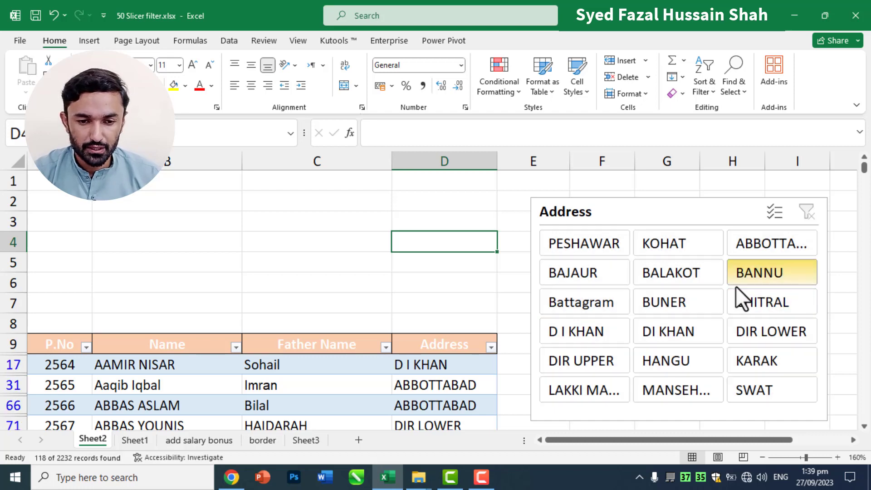
scroll(465, 344, down, 5)
scroll(465, 343, up, 3)
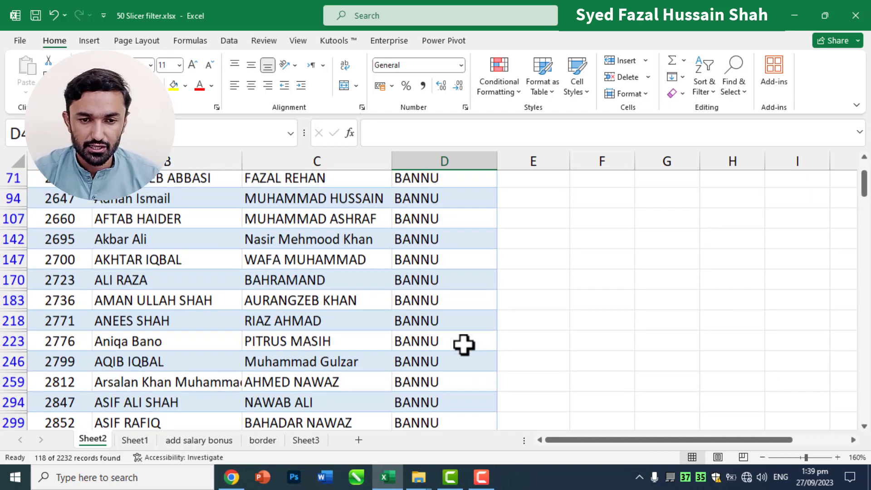
scroll(463, 345, up, 2)
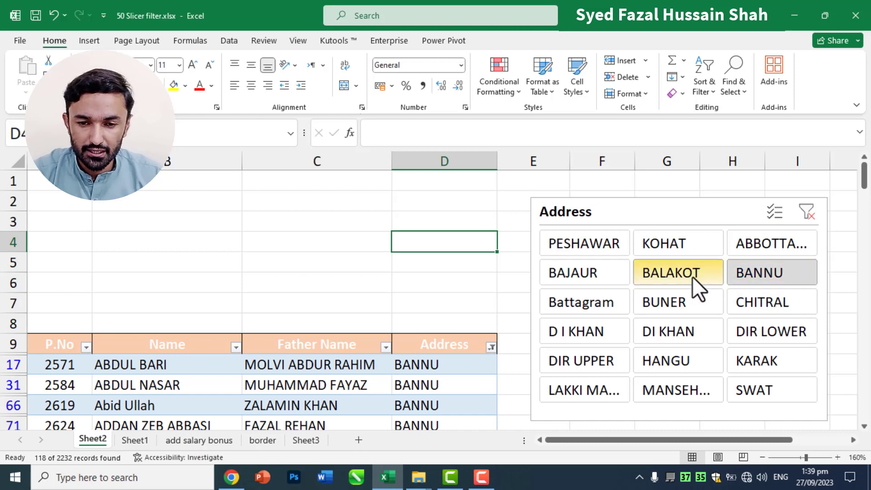
Step: Filter the table by BALAKOT with the slicer and look over the matching rows
click(673, 272)
scroll(449, 344, down, 3)
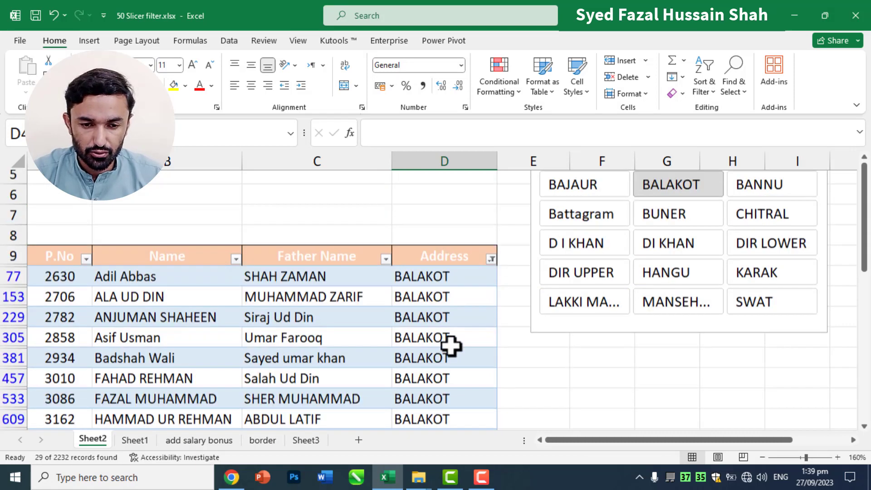
scroll(453, 352, up, 3)
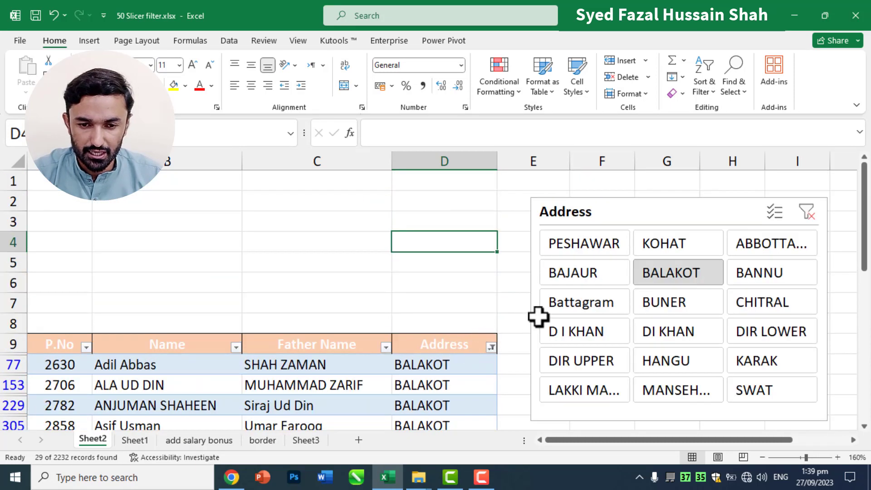
Step: Filter the table by BAJAUR, BALAKOT and BANNU together using the slicer's multi-select, and look over the matching rows
click(579, 268)
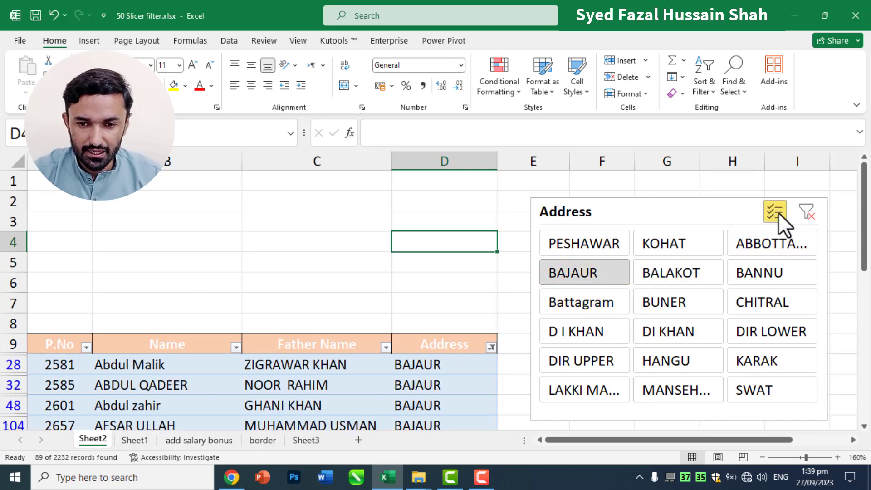
click(662, 271)
click(767, 273)
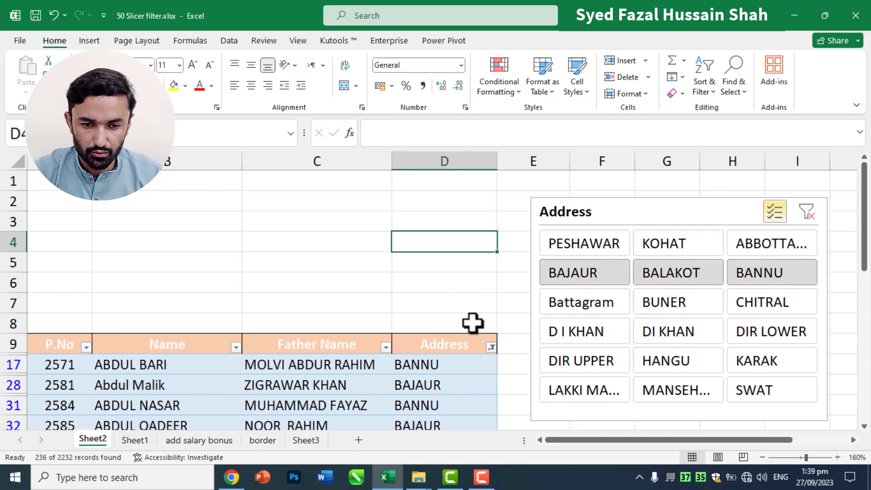
scroll(433, 305, down, 3)
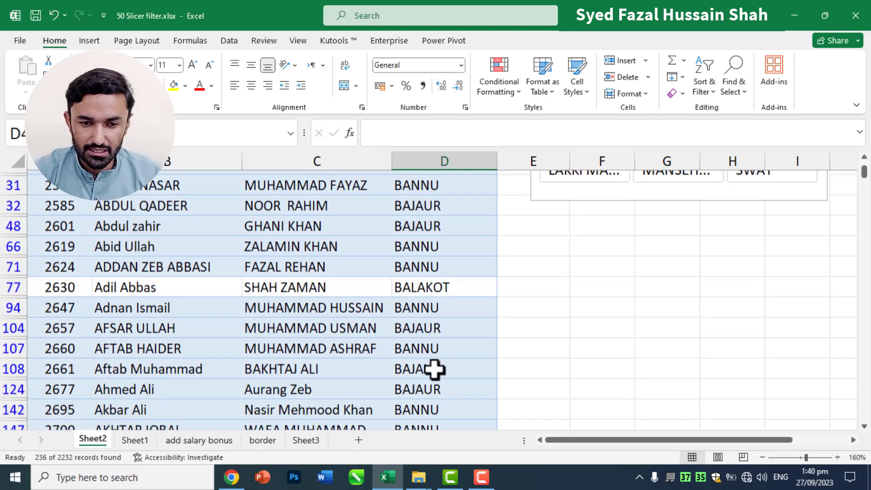
scroll(434, 368, up, 4)
scroll(435, 368, up, 1)
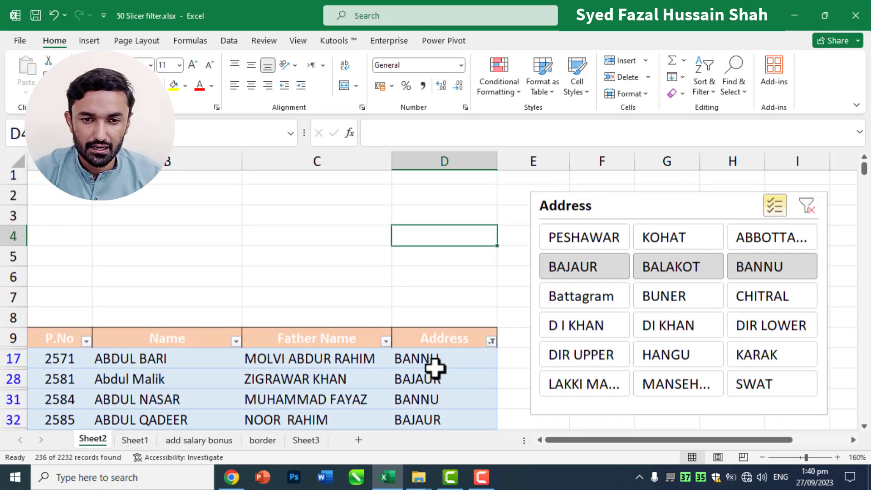